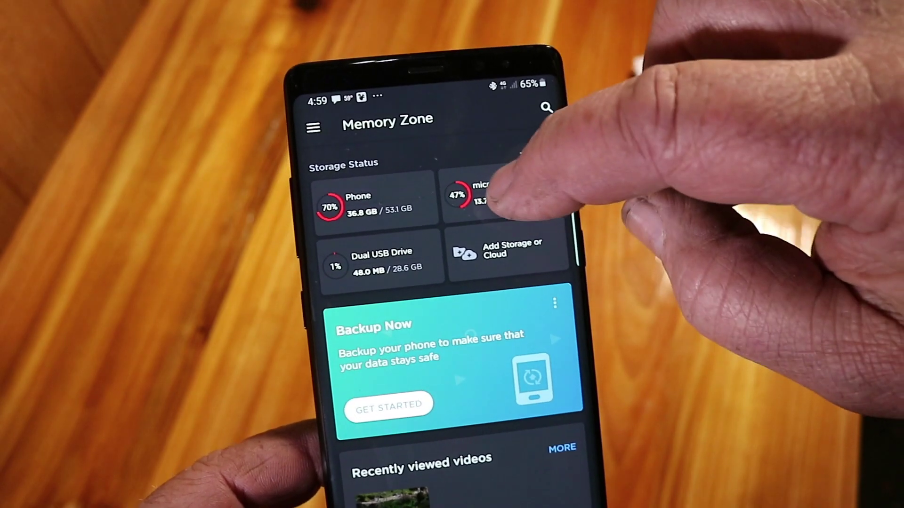
- Open the microSD card's storage details, showing 16.01 GB free of 29.72 GB
{"action": "left_click", "coordinate": [495, 198]}
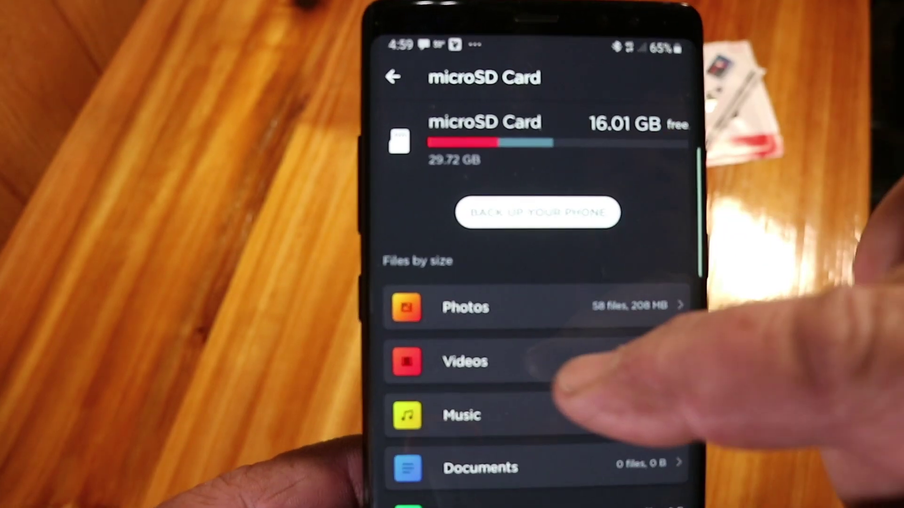
- Copy the Camera album's Apr 09, 2019 video 20190409_130202.mp4 to a new folder on the Dual USB Drive
{"action": "left_click", "coordinate": [467, 399]}
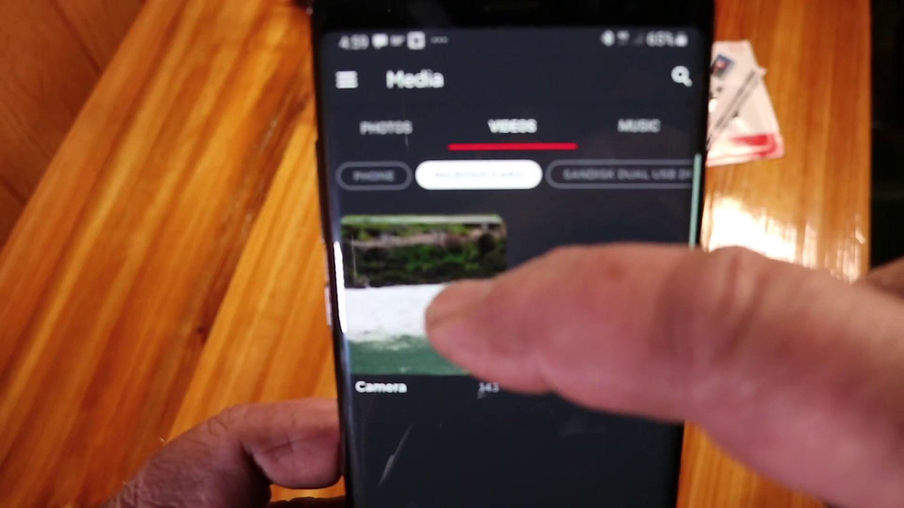
{"action": "left_click", "coordinate": [423, 311]}
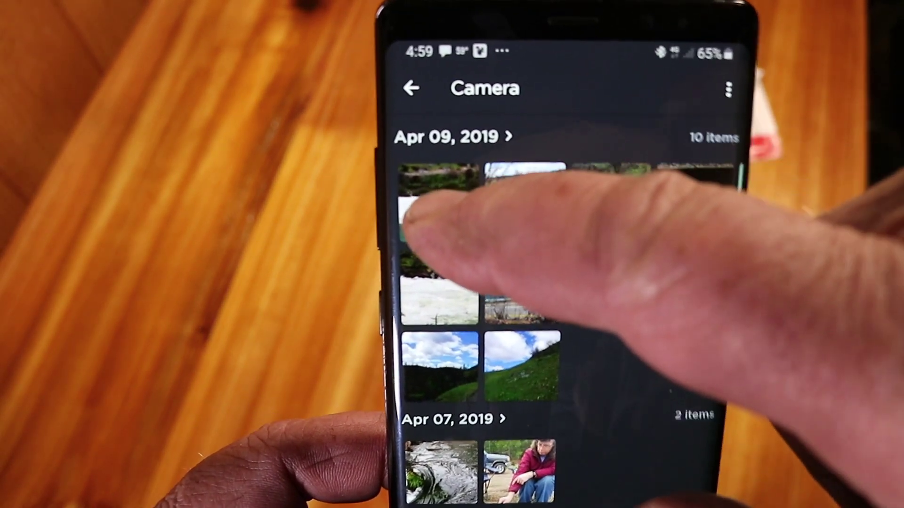
{"action": "left_click", "coordinate": [420, 226]}
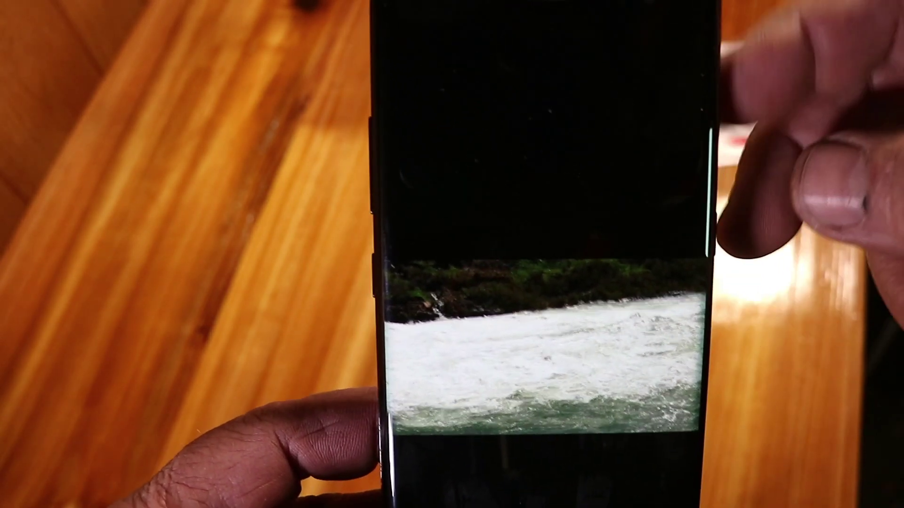
{"action": "left_click", "coordinate": [696, 64]}
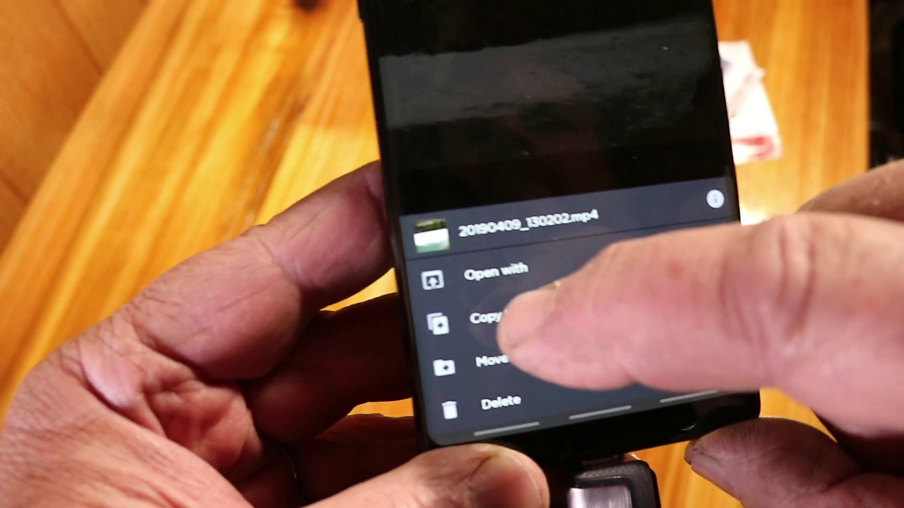
{"action": "left_click", "coordinate": [505, 303]}
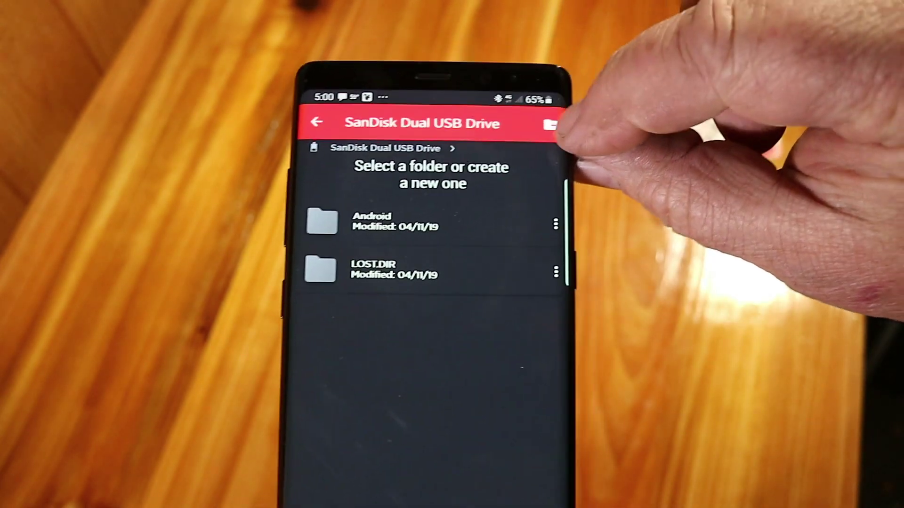
{"action": "left_click", "coordinate": [535, 122]}
{"action": "type", "text": "n"}
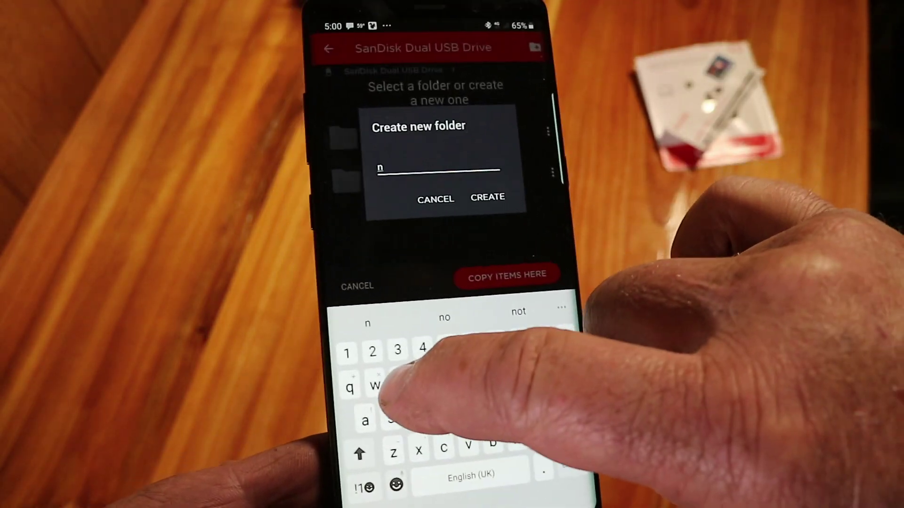
{"action": "type", "text": "ew"}
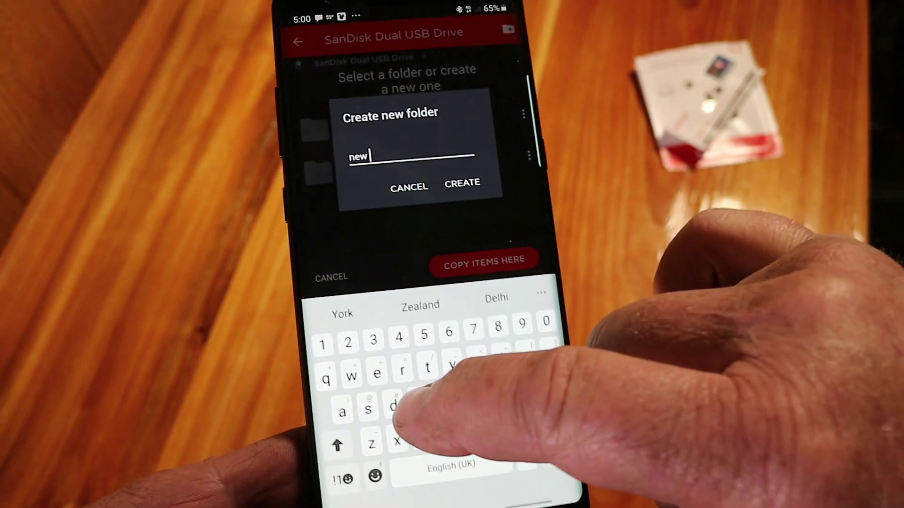
{"action": "type", "text": " fil"}
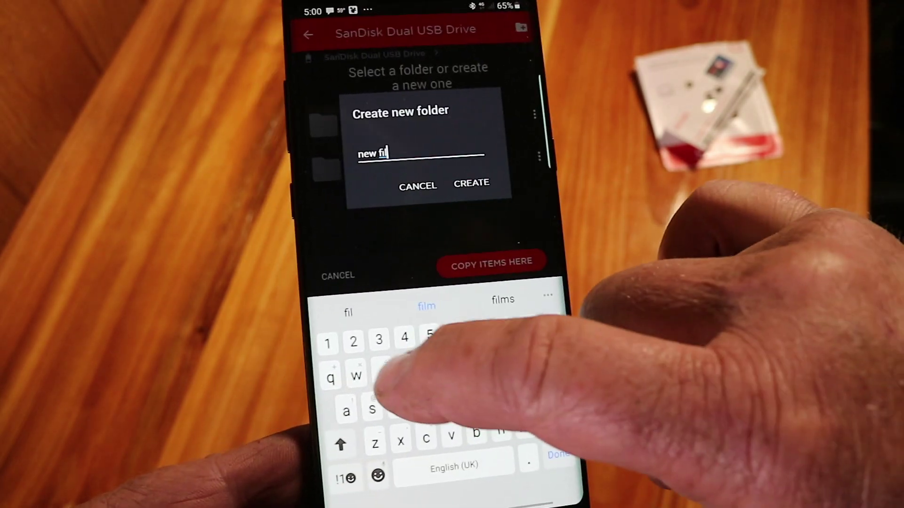
{"action": "type", "text": "e"}
- Confirm creation of the 'new file' folder on the Dual USB Drive
{"action": "left_click", "coordinate": [439, 218]}
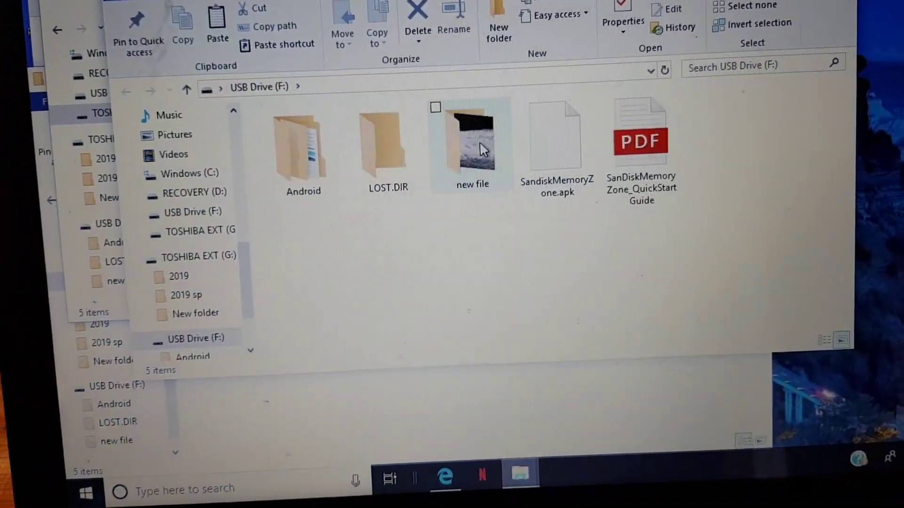
- Open the 'new file' folder on USB Drive (F:) and play 20190409_130202.mp4 in Movies & TV
{"action": "double_click", "coordinate": [457, 166]}
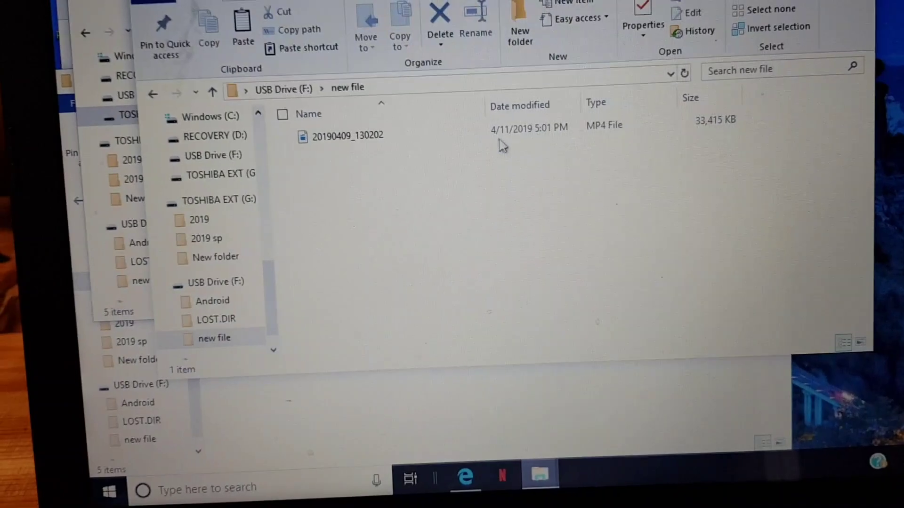
{"action": "double_click", "coordinate": [516, 134]}
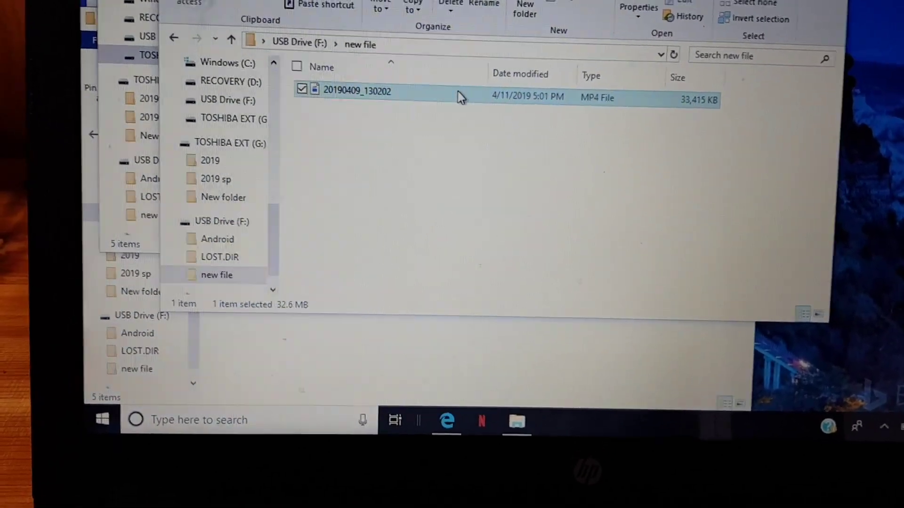
- Copy 20190409_130202.mp4 and paste it into the 2019\apr folder on TOSHIBA EXT
{"action": "right_click", "coordinate": [458, 91]}
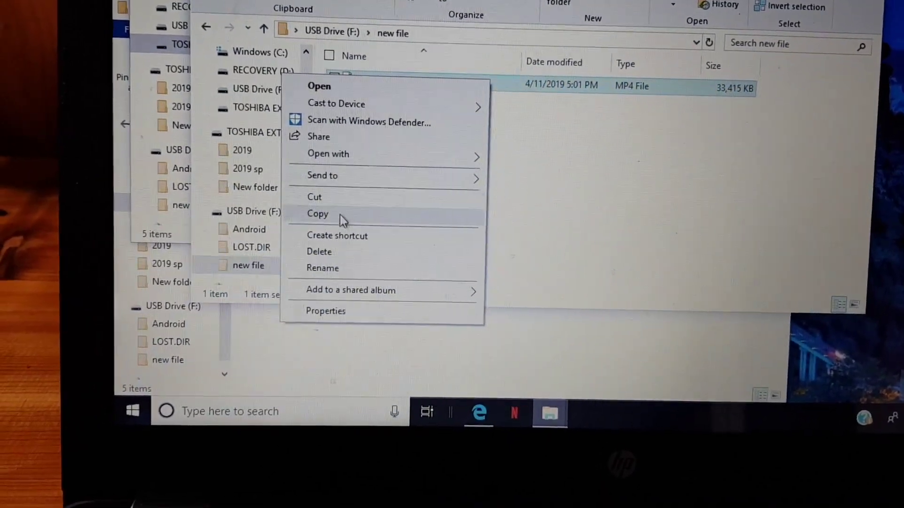
{"action": "left_click", "coordinate": [341, 215]}
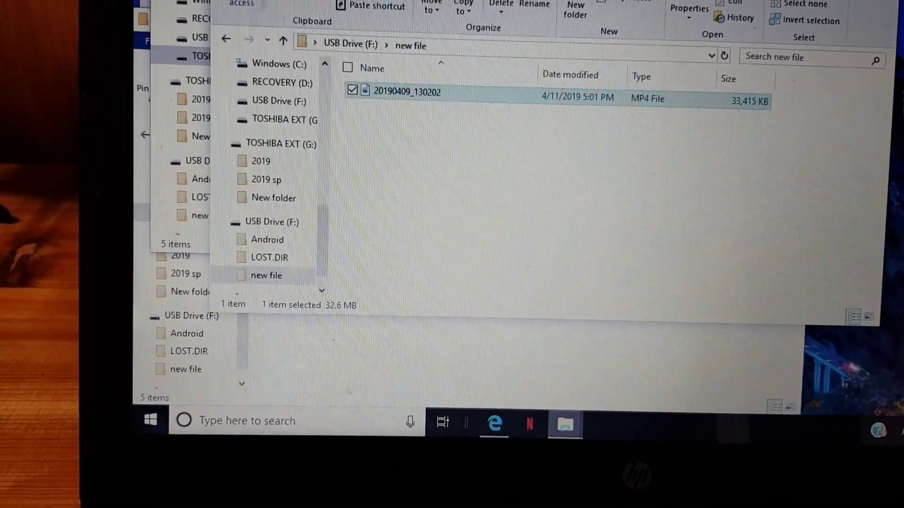
{"action": "key", "text": "alt+Tab"}
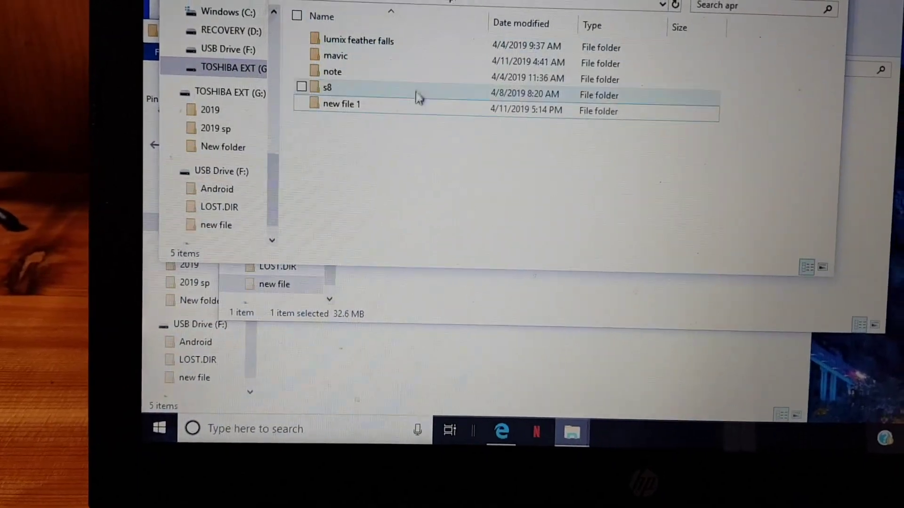
{"action": "right_click", "coordinate": [414, 106]}
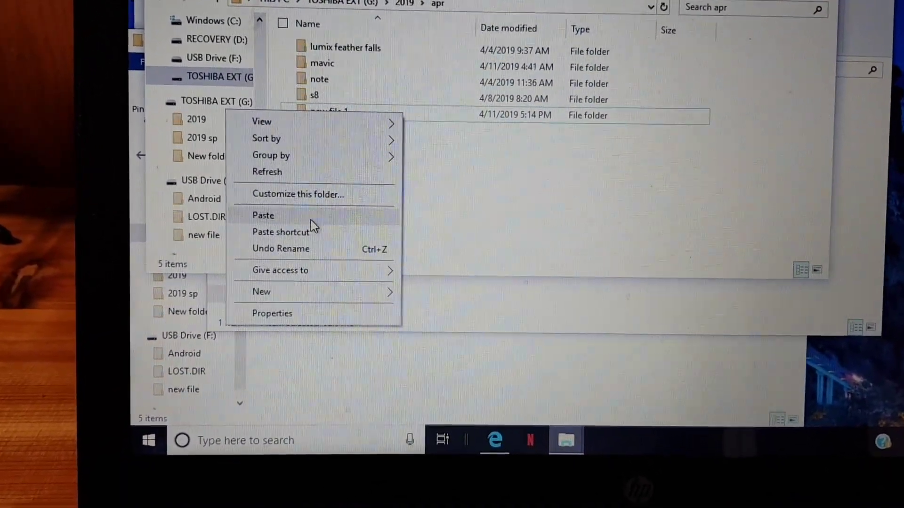
{"action": "left_click", "coordinate": [310, 219]}
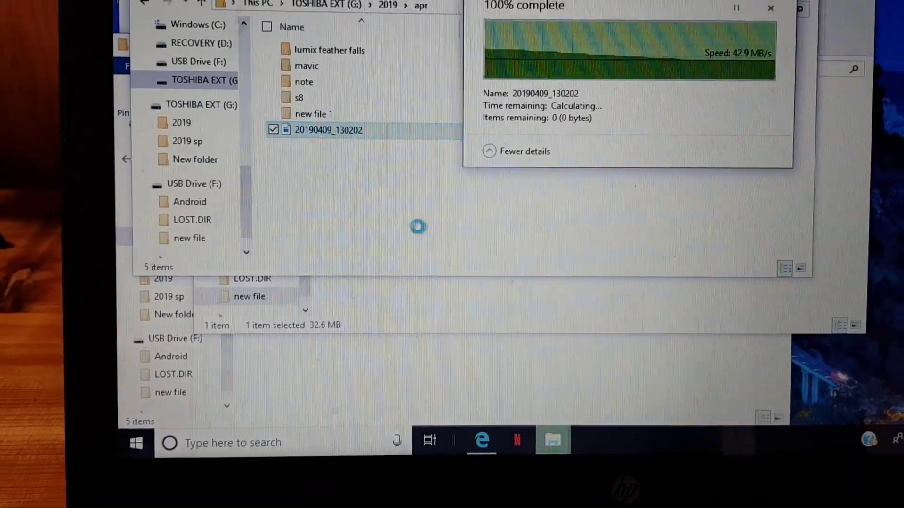